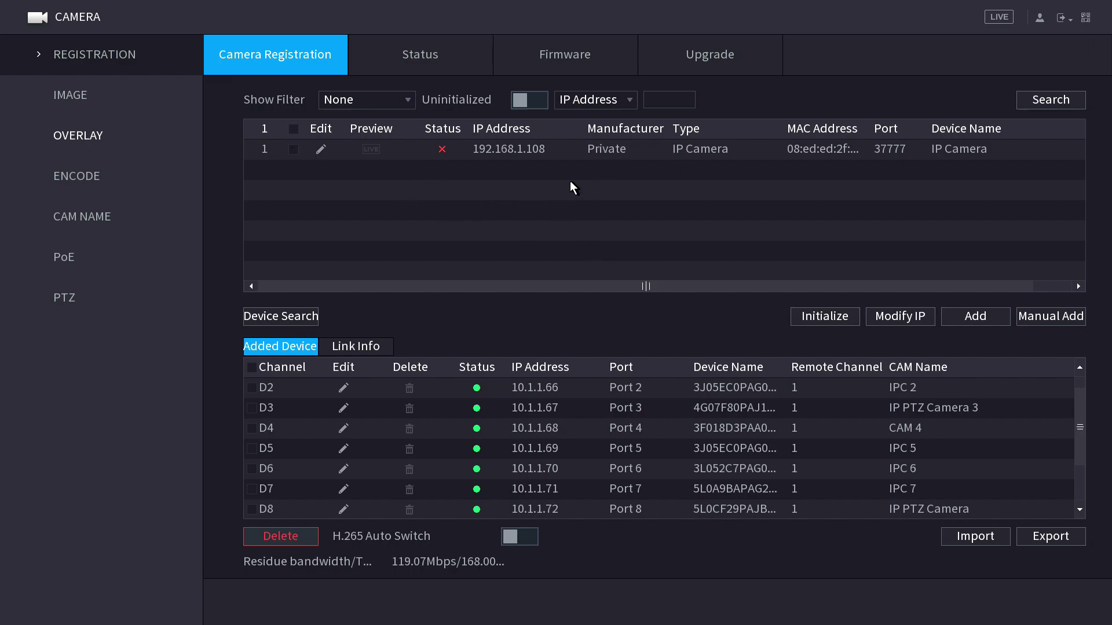
Examine the details of the found IP camera 192.168.1.108 in the camera registration list
click(534, 150)
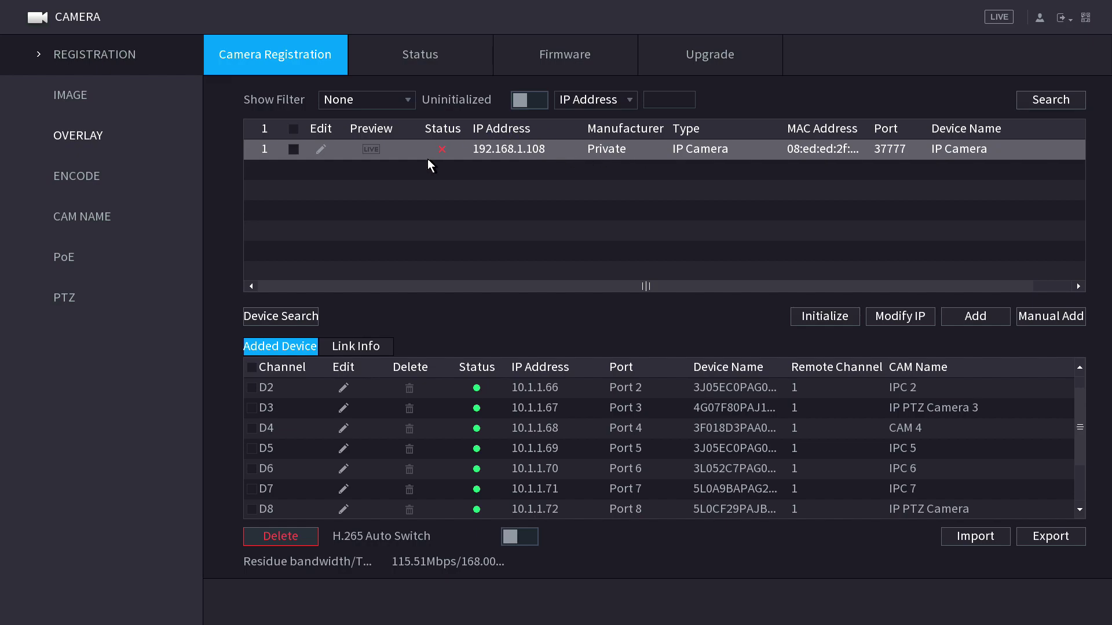
drag(518, 286, 707, 289)
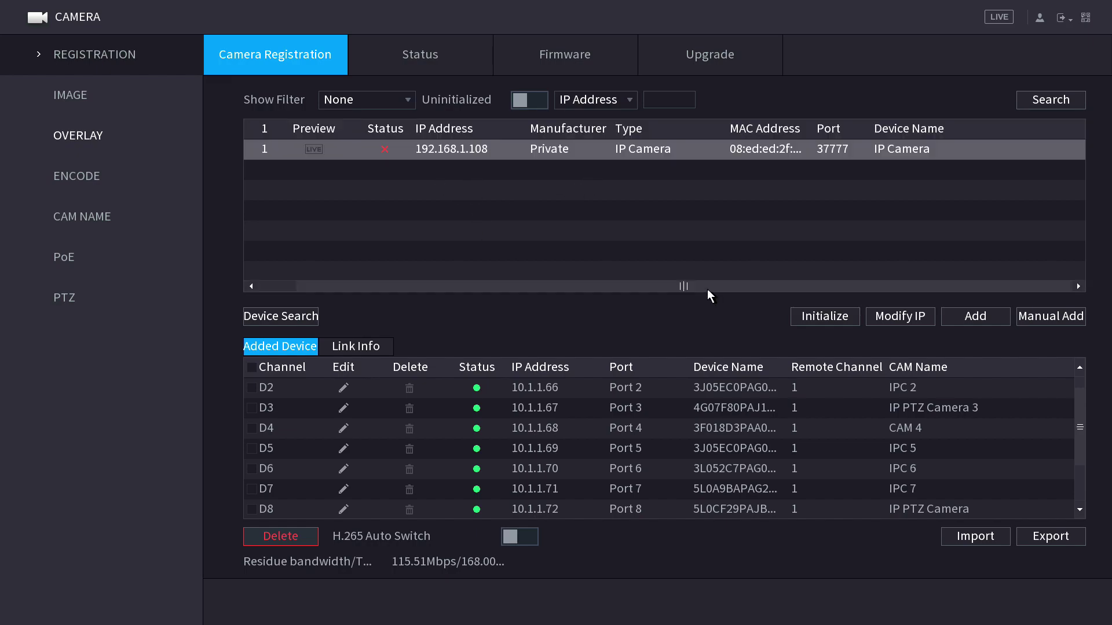
drag(600, 287, 537, 198)
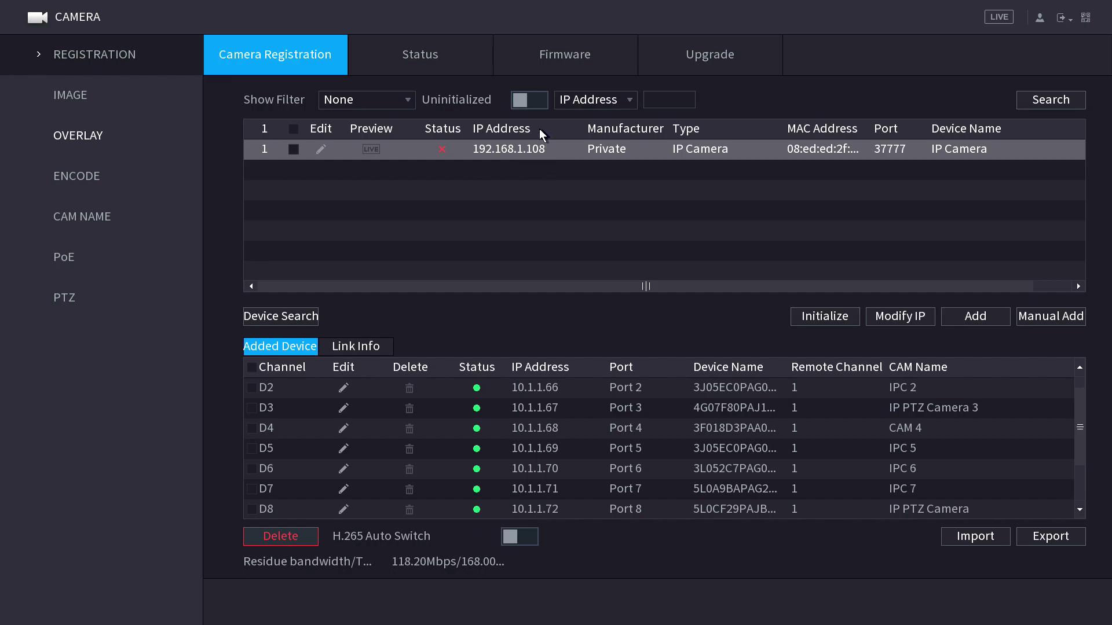
right_click(530, 130)
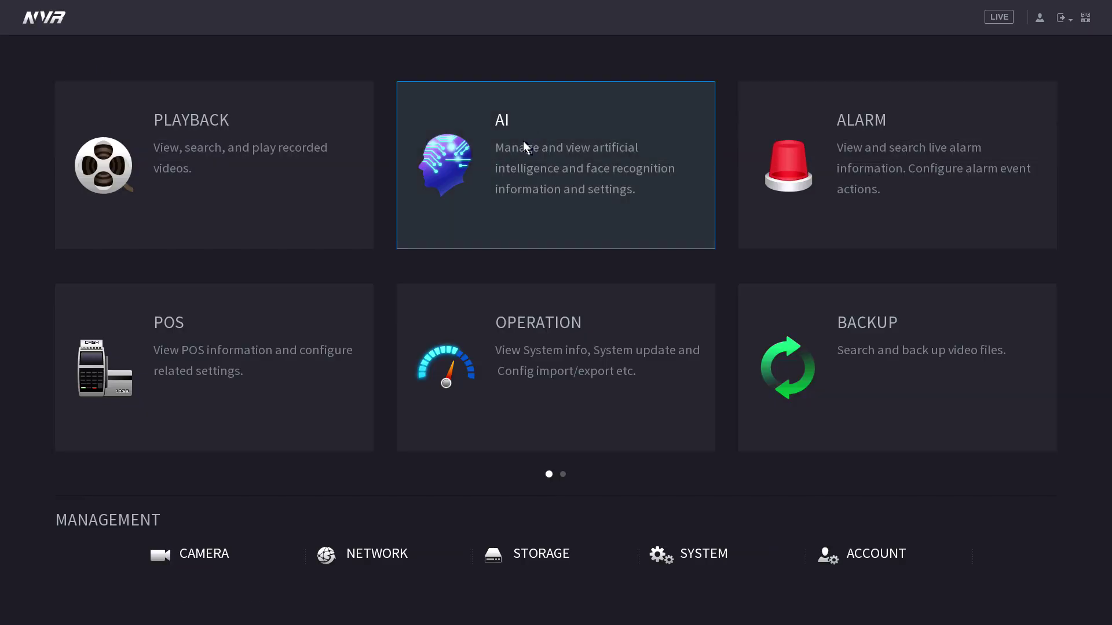
Open the recorder's Ethernet Port1 network settings for editing and switch DHCP on and back off
click(378, 556)
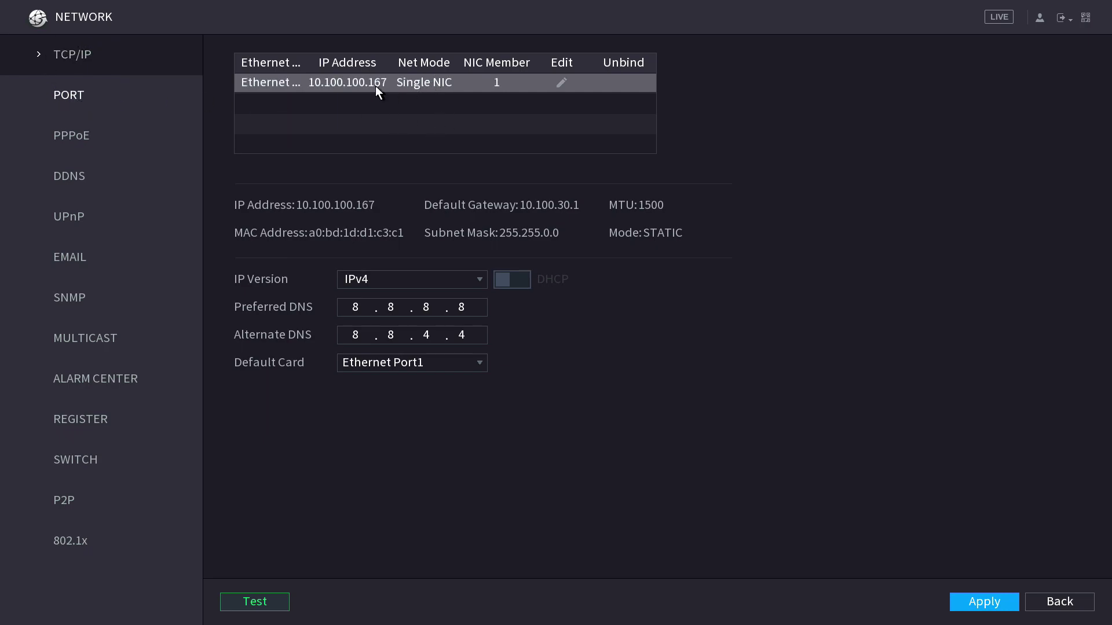
click(562, 83)
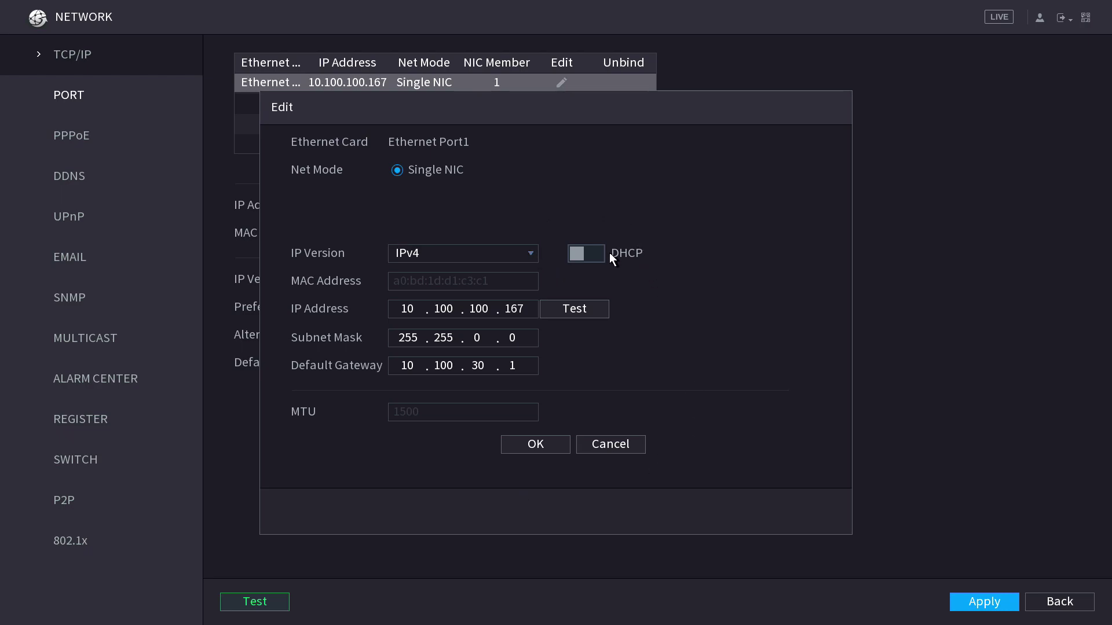
click(590, 255)
click(588, 255)
click(589, 255)
click(588, 254)
Review Ethernet Port1's static IP address and subnet mask, then confirm the dialog and leave the network settings
click(409, 337)
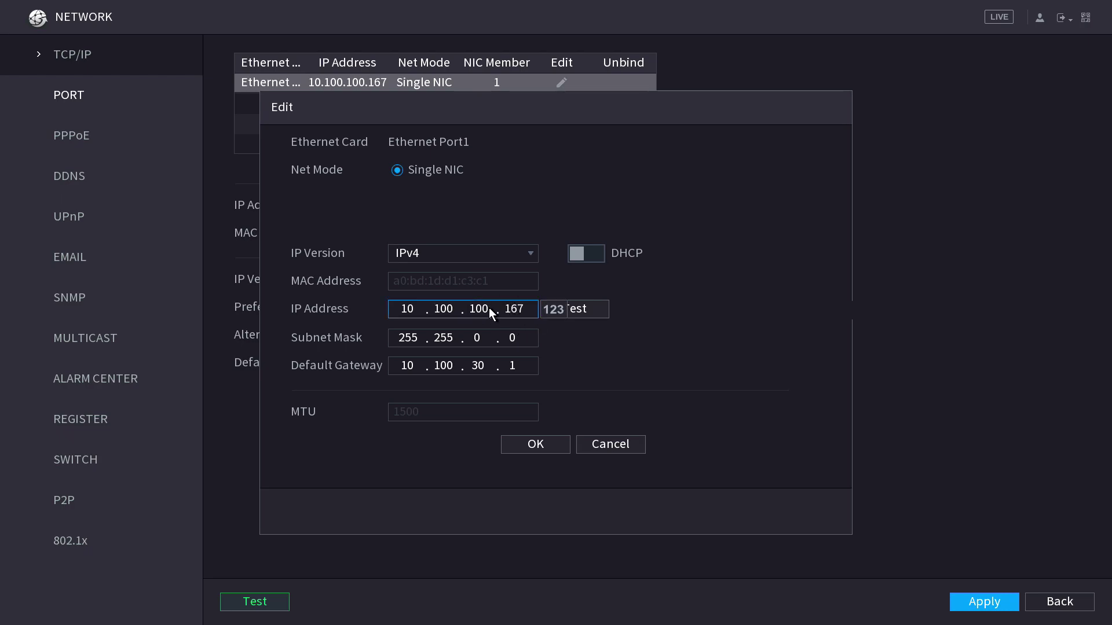
click(412, 308)
click(485, 310)
click(443, 309)
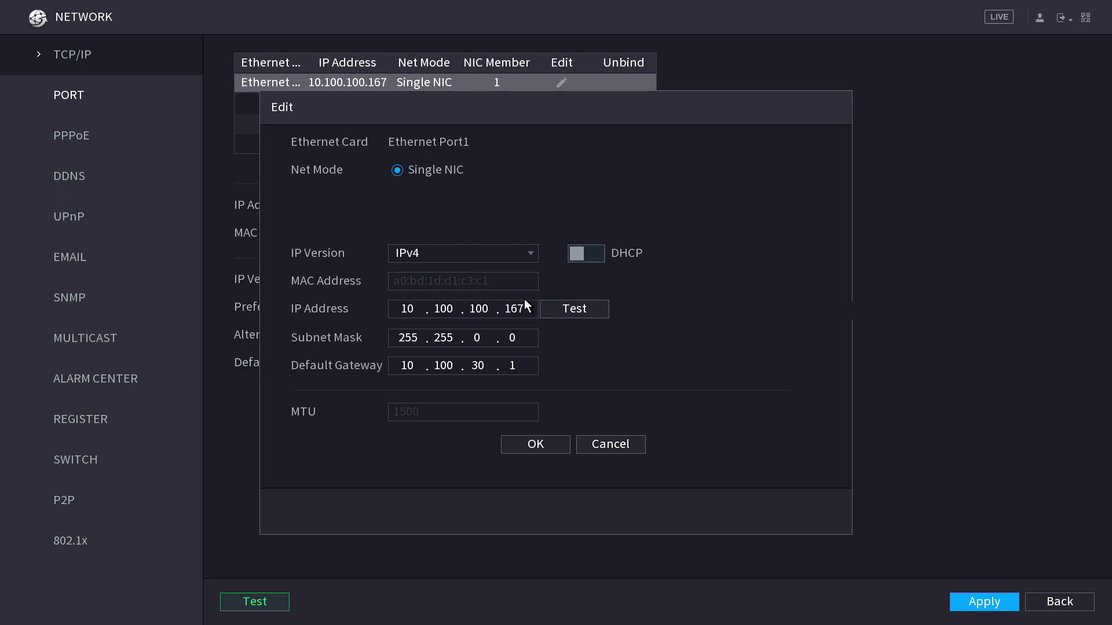
click(527, 305)
click(556, 437)
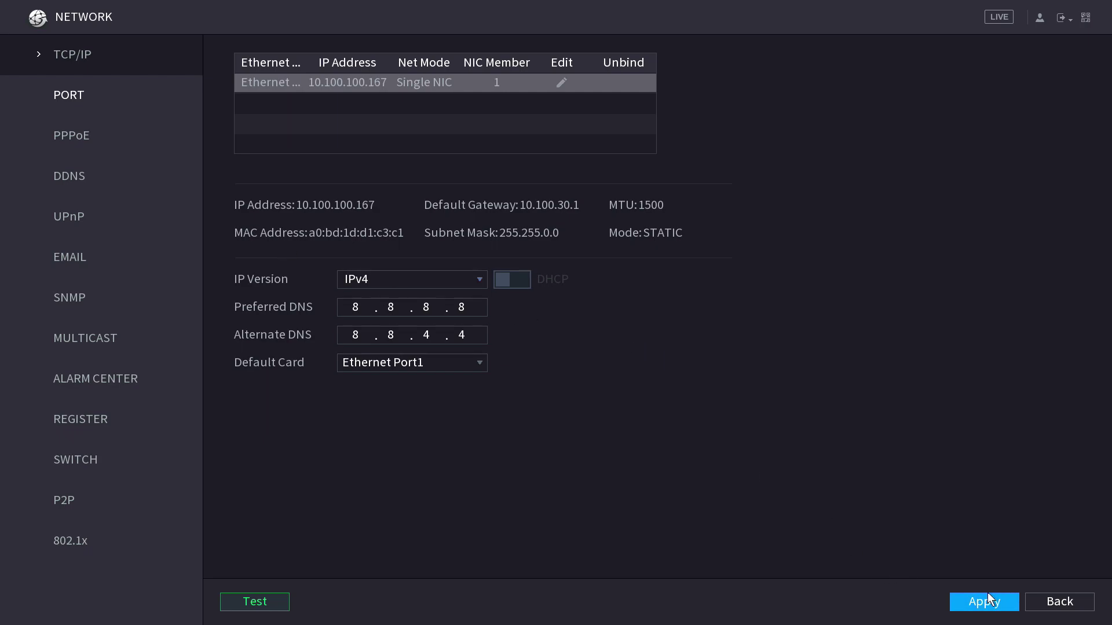
right_click(610, 296)
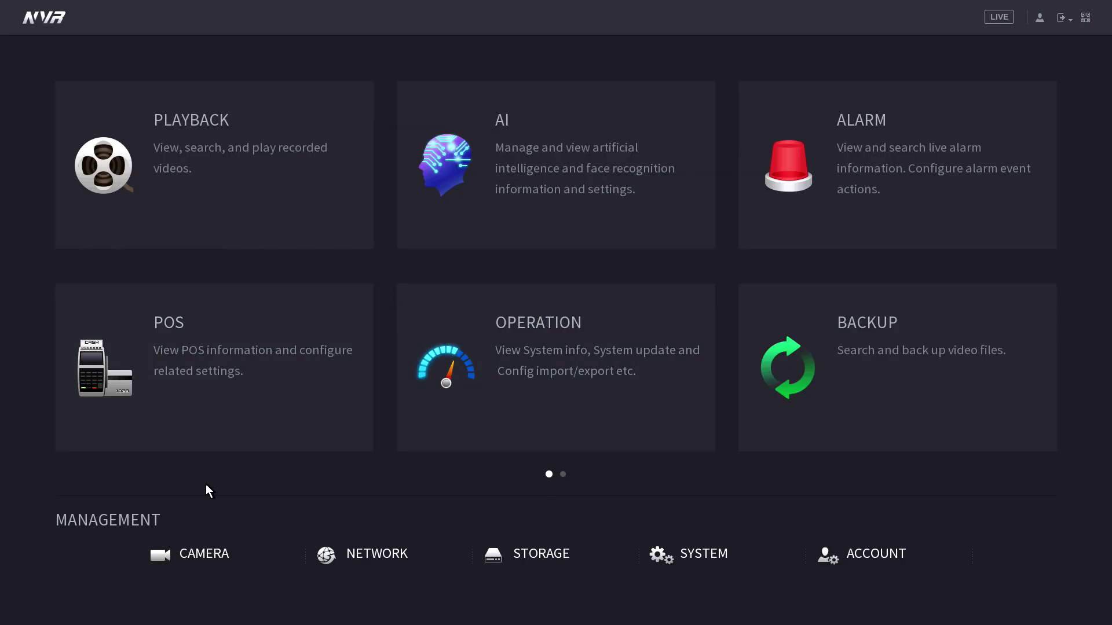
Reopen camera registration and try to edit the uninitialized camera 192.168.1.108
click(210, 555)
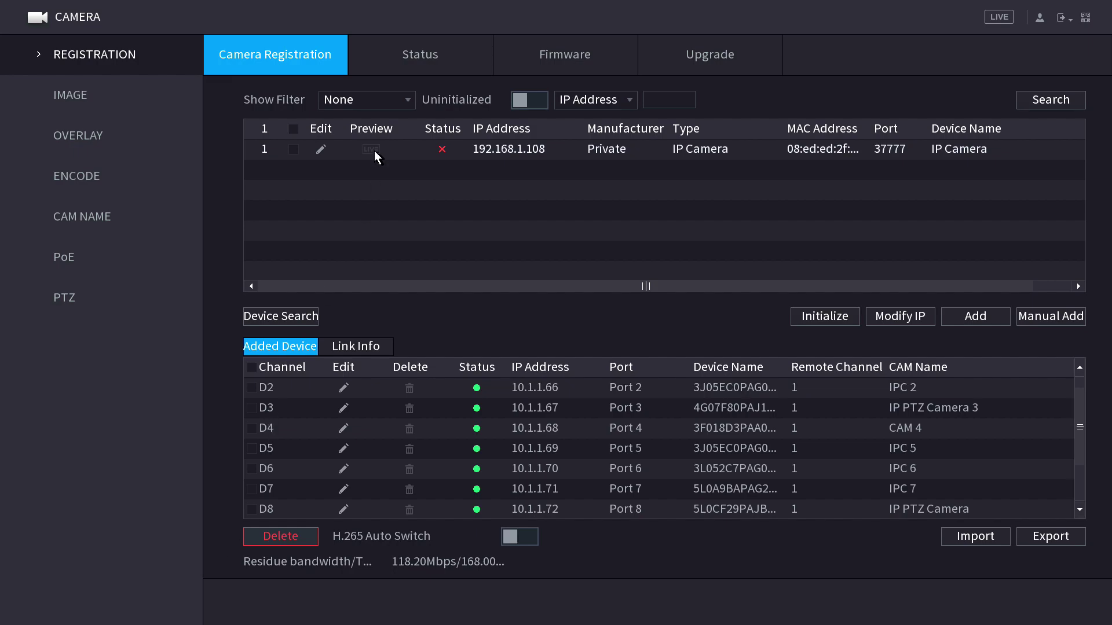
click(493, 154)
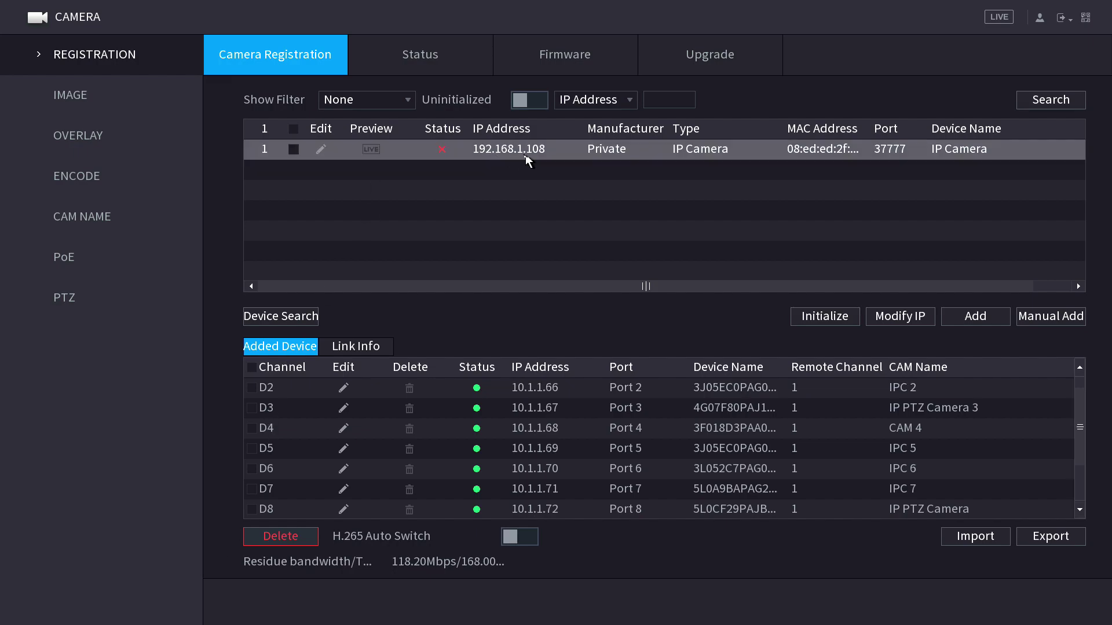
click(321, 150)
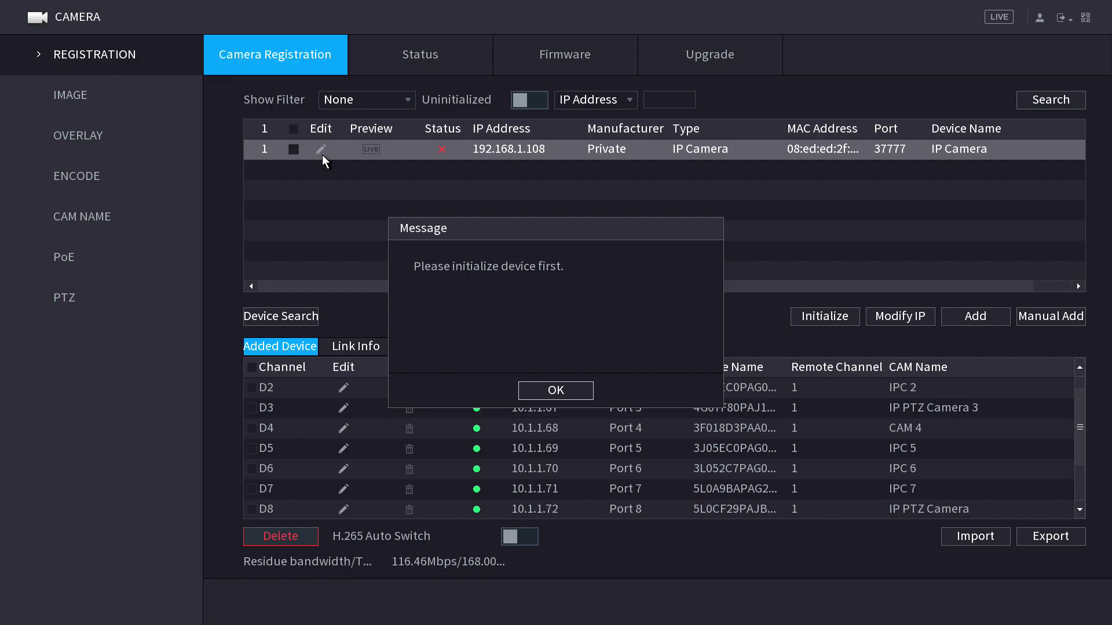
click(553, 391)
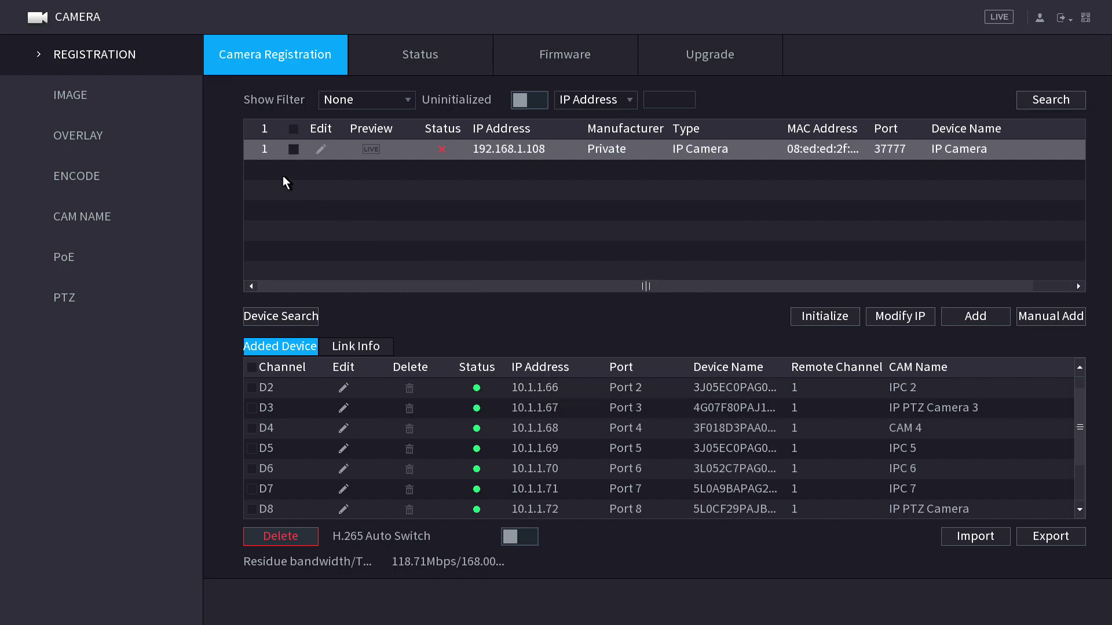
Start initializing the found camera 192.168.1.108 using the current device password and email info
click(294, 151)
click(838, 320)
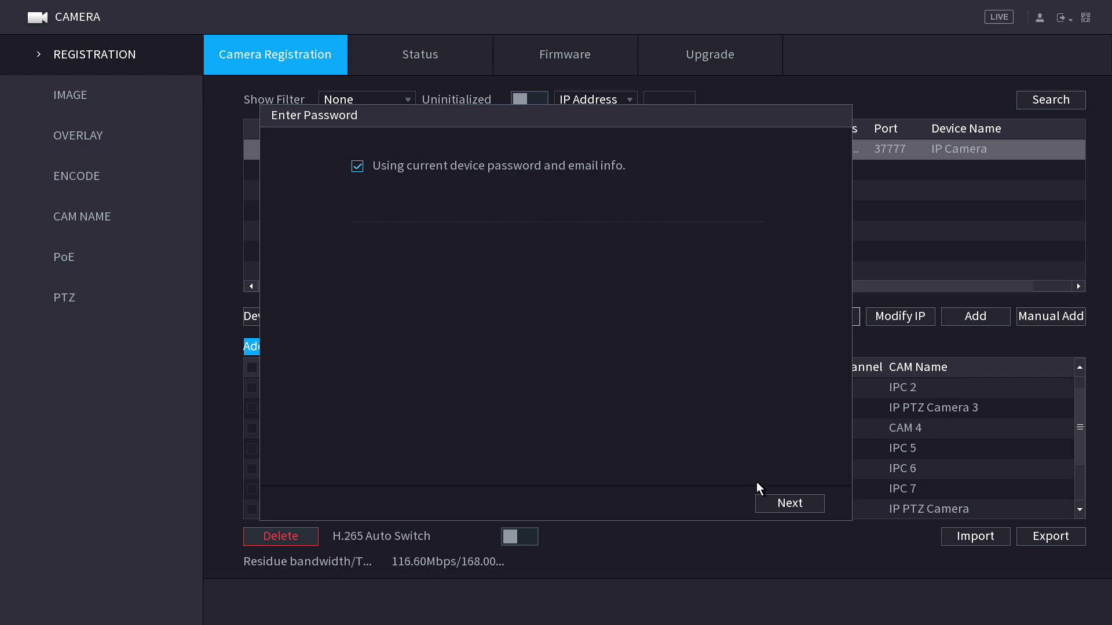
click(770, 503)
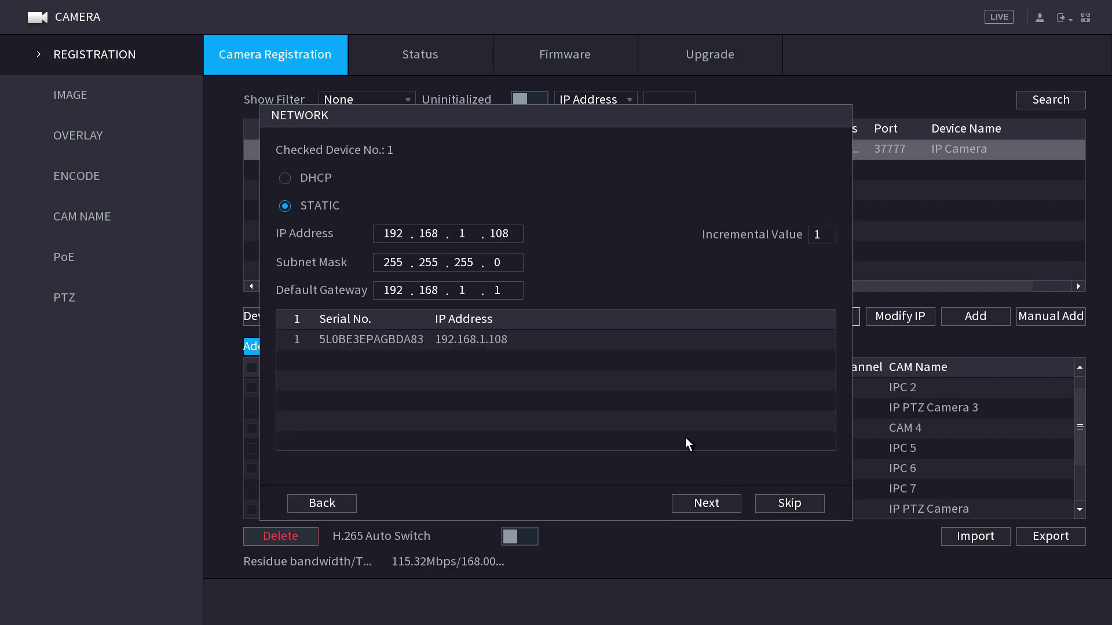
Set the camera's static IP address to 10.100.100.108 and its subnet mask to 255.255.0.0
click(495, 238)
click(391, 234)
click(389, 251)
click(389, 292)
click(422, 236)
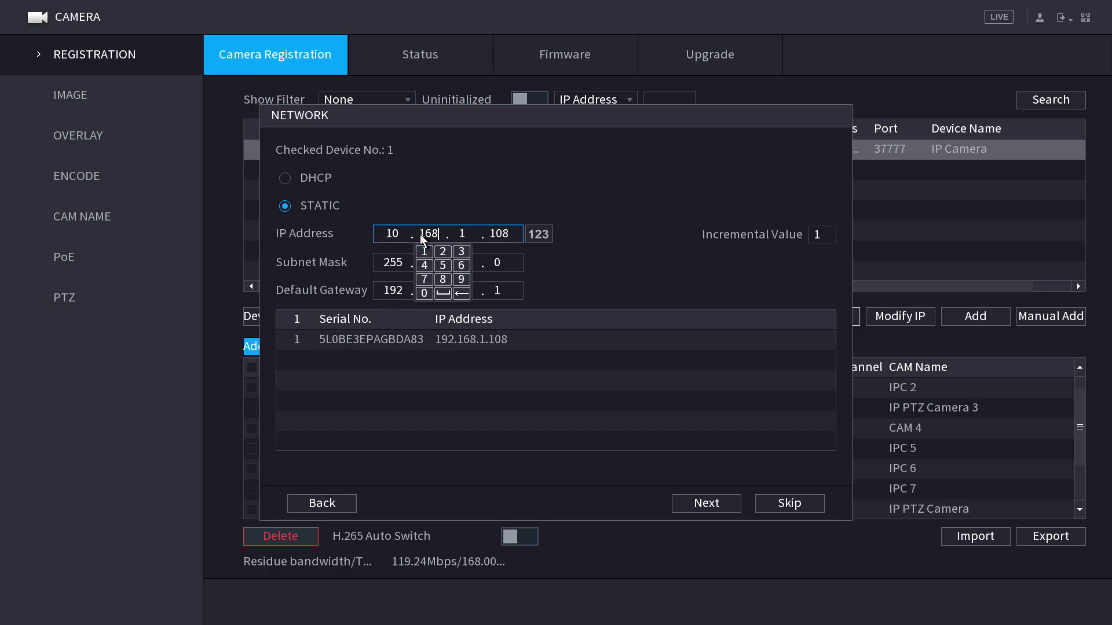
click(428, 292)
click(427, 293)
click(464, 231)
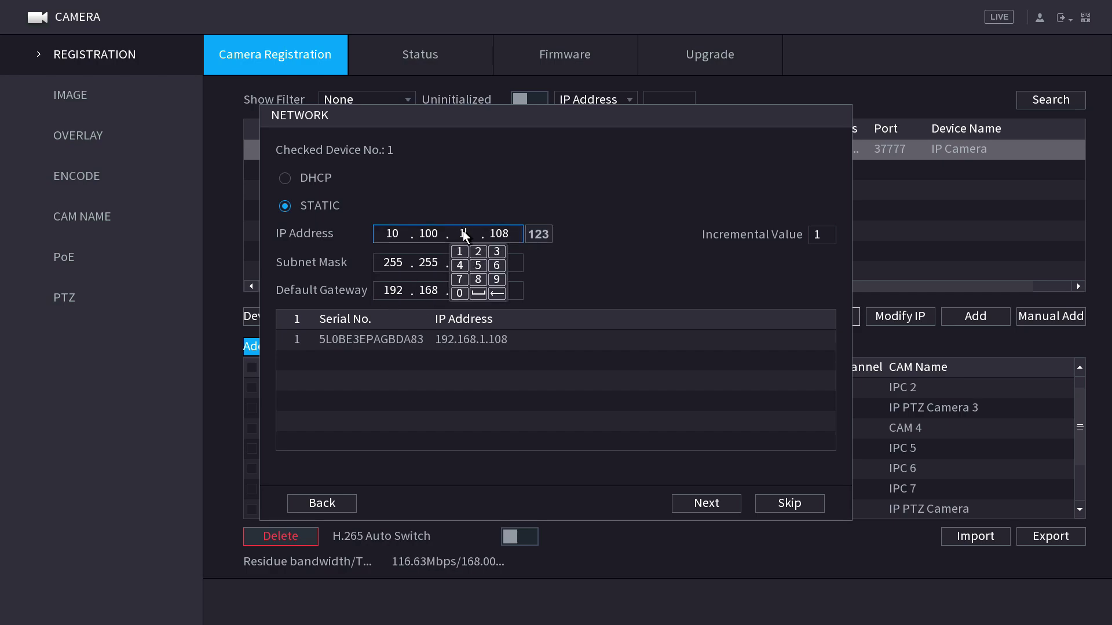
click(458, 293)
click(458, 293)
click(507, 235)
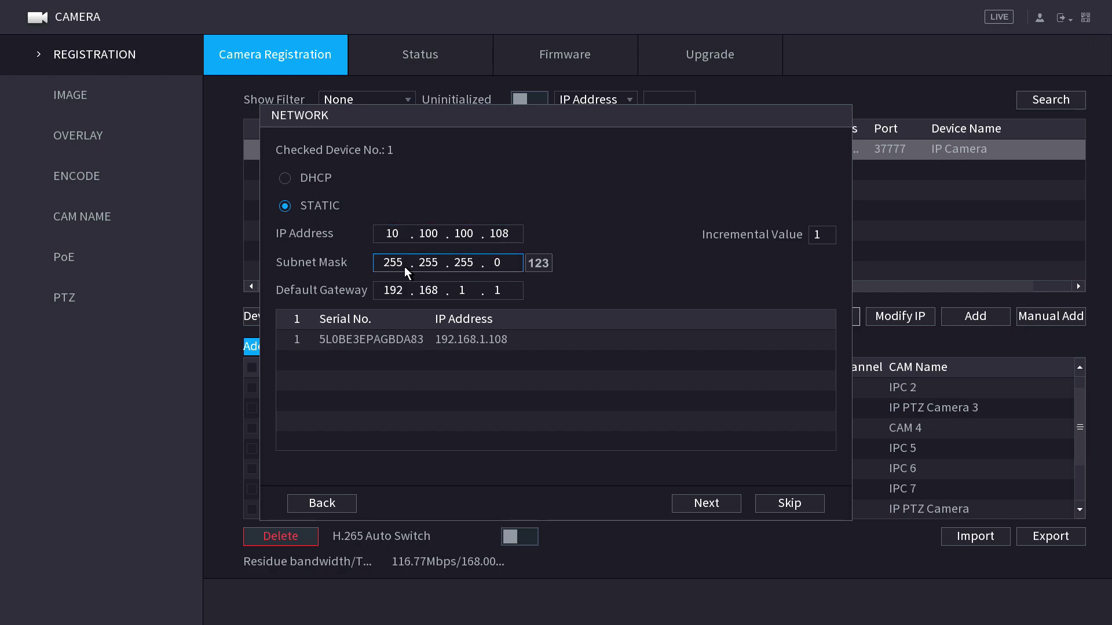
click(466, 262)
click(459, 322)
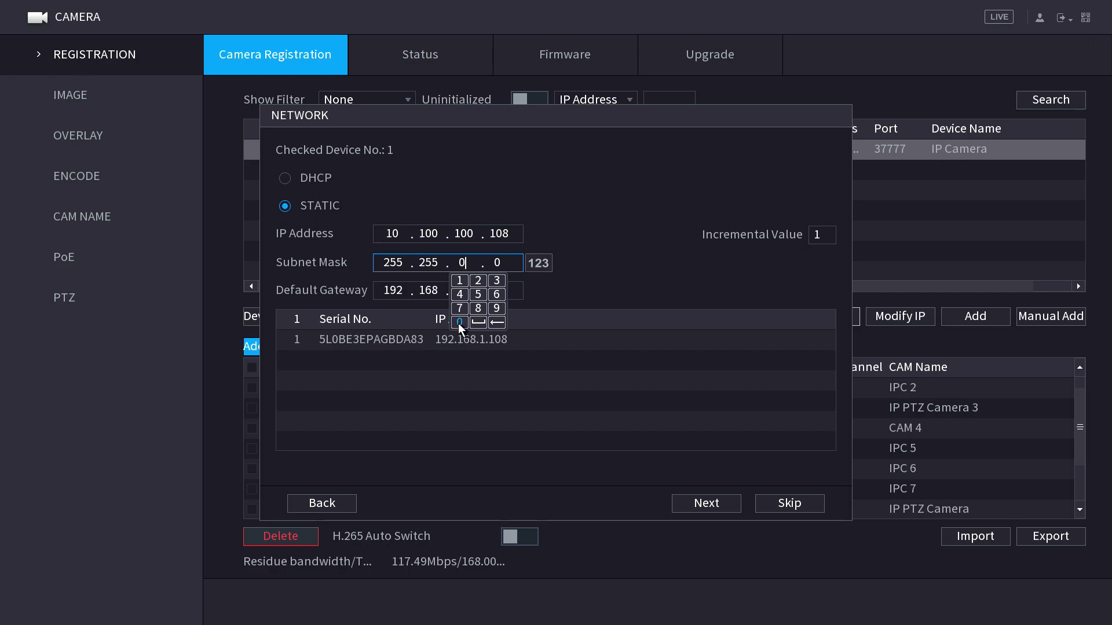
Set the camera's default gateway to 10.100.30.1 and carry out the initialization
click(397, 285)
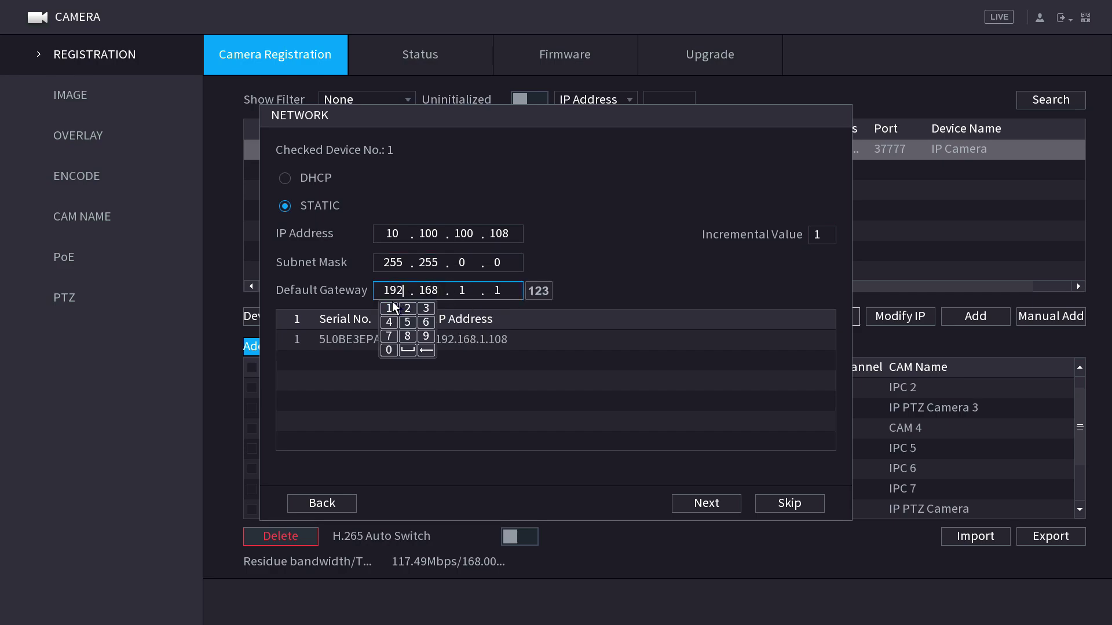
click(389, 308)
click(393, 346)
click(428, 289)
click(424, 308)
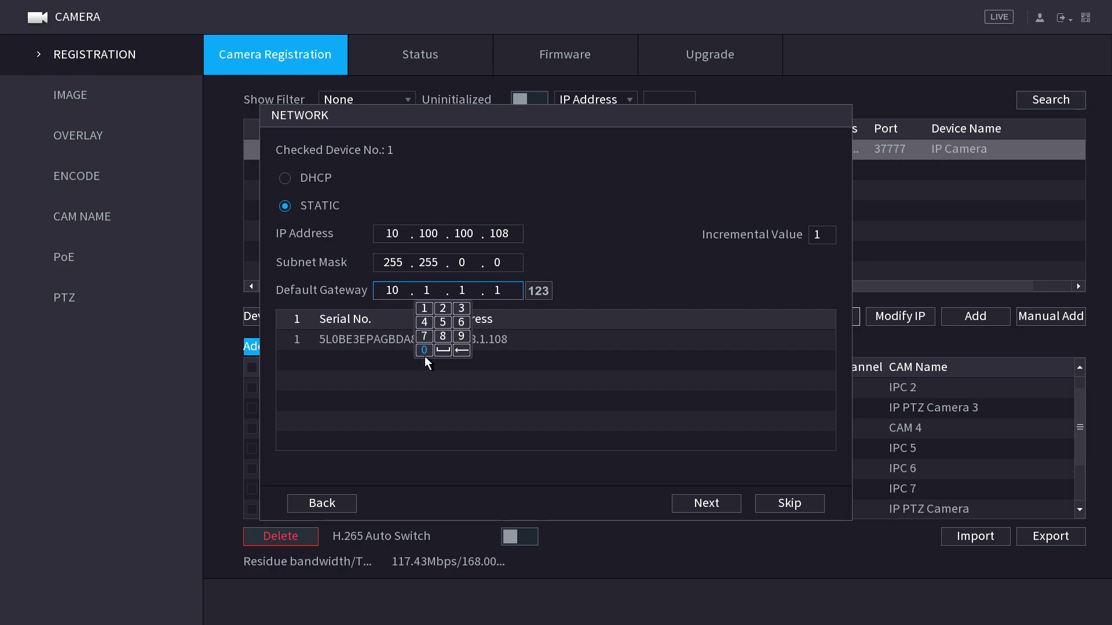
click(425, 350)
click(429, 290)
click(424, 350)
click(425, 309)
click(425, 351)
click(422, 351)
click(464, 290)
click(497, 308)
click(460, 351)
click(534, 269)
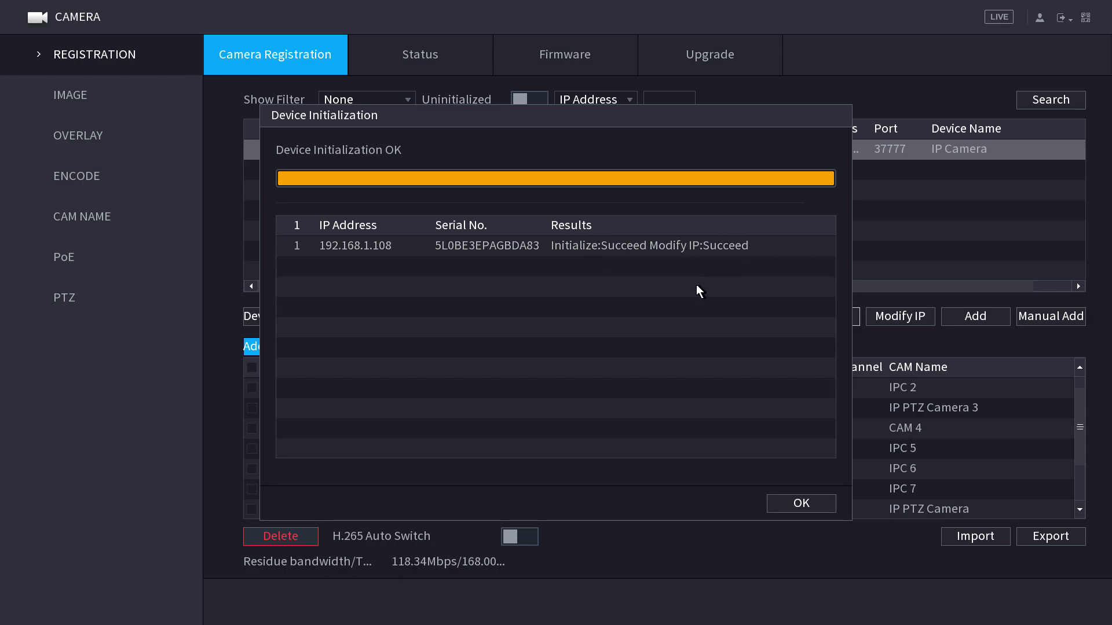
Close the initialization results, repeat the device search, and add the camera 10.100.100.108 to the recorder
click(796, 502)
click(284, 315)
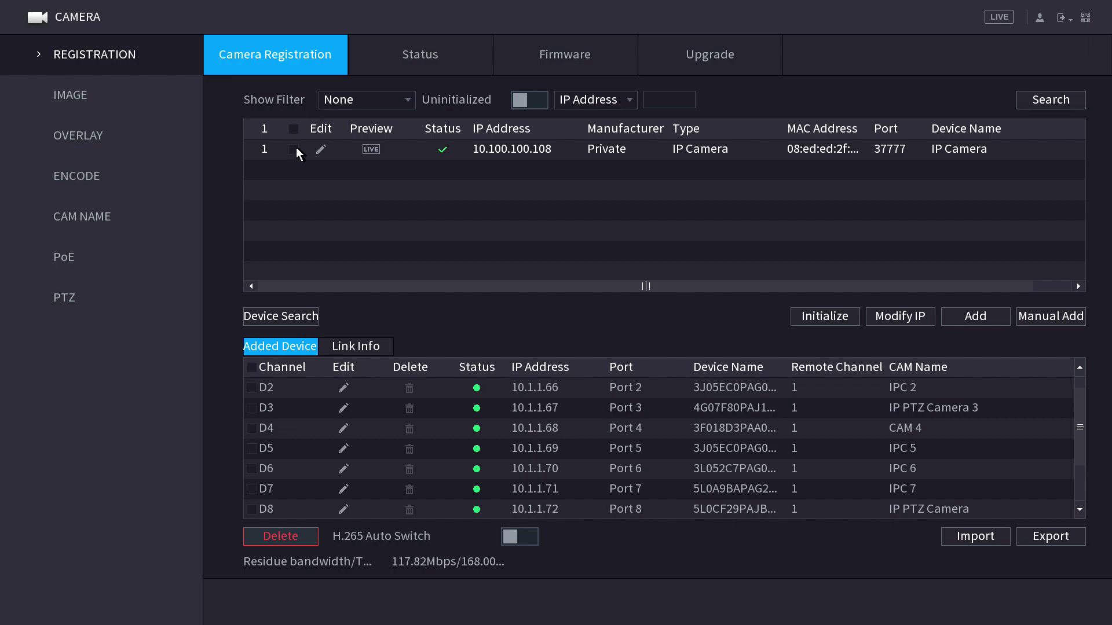
click(293, 149)
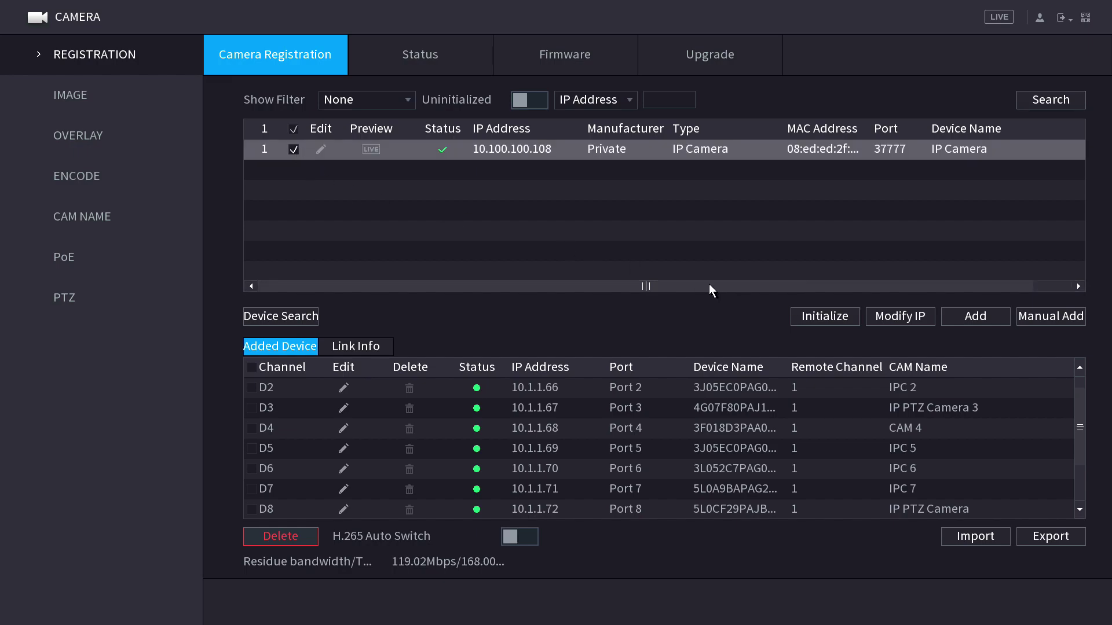
click(969, 318)
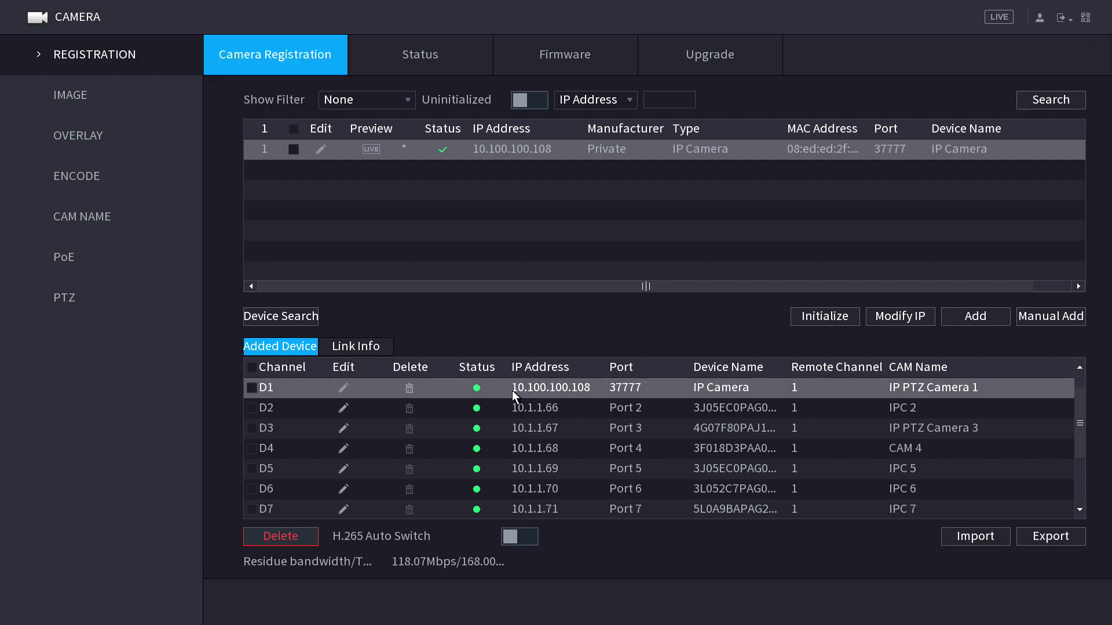
Return to the live view and enlarge channel D1 to check the added camera's picture
right_click(528, 250)
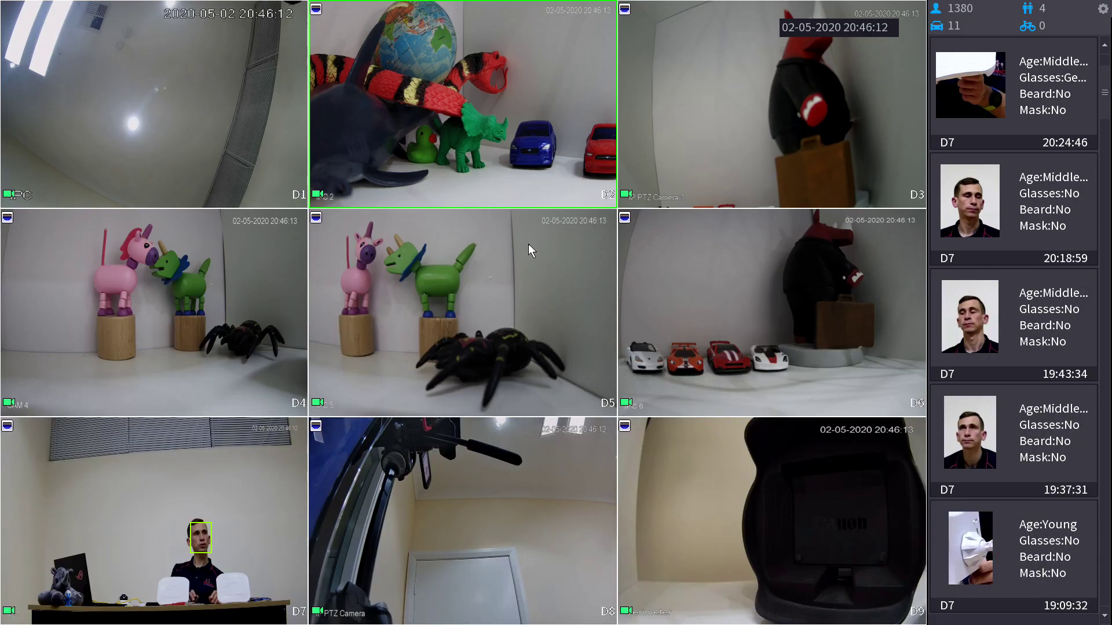
double_click(181, 155)
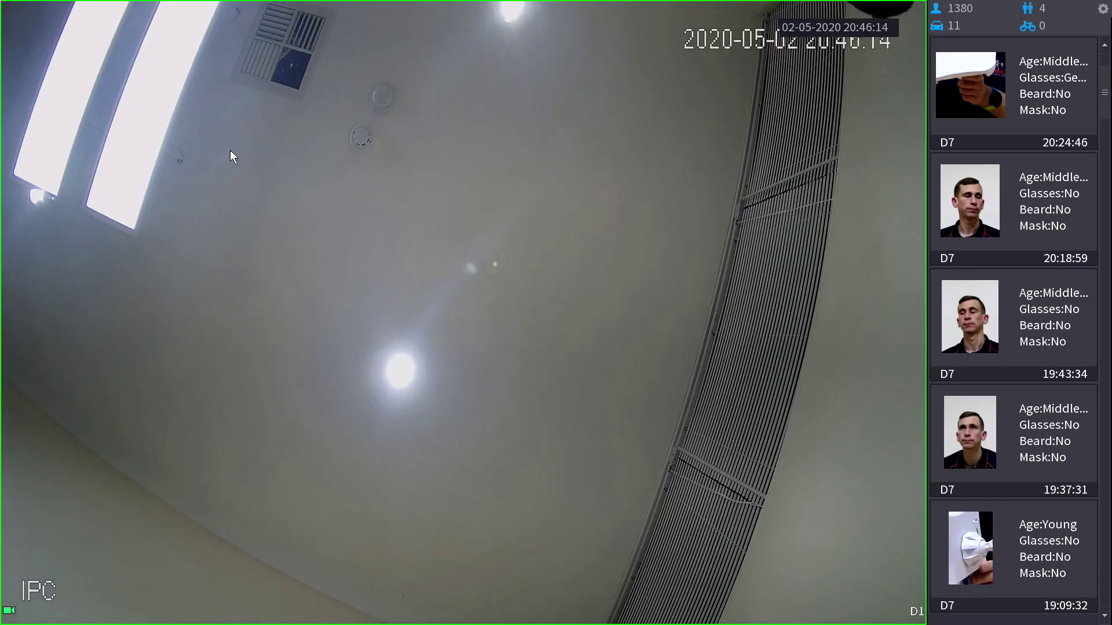